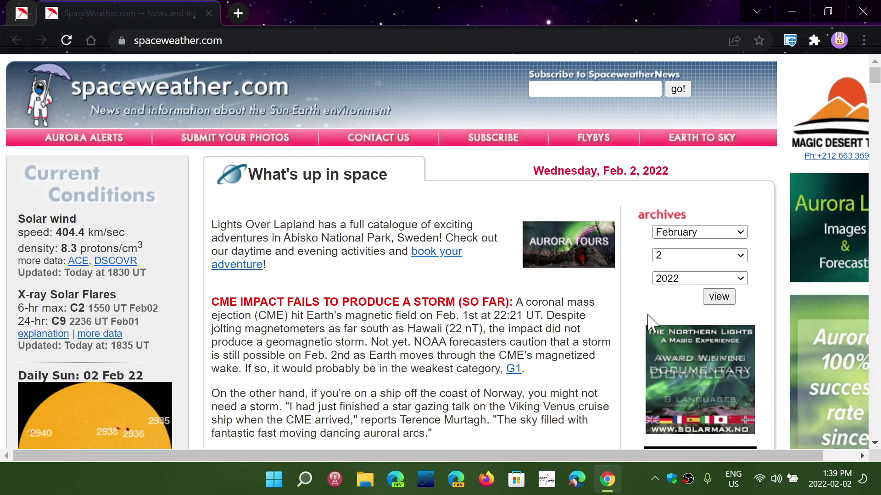
Open About Google Chrome from the main menu to confirm version 98.0.4758.82
{"action": "left_click", "coordinate": [864, 41]}
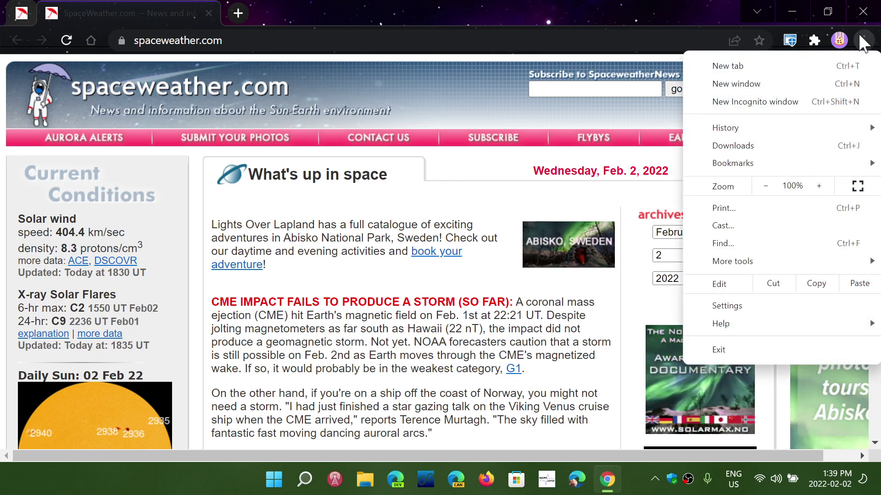
{"action": "mouse_move", "coordinate": [720, 323]}
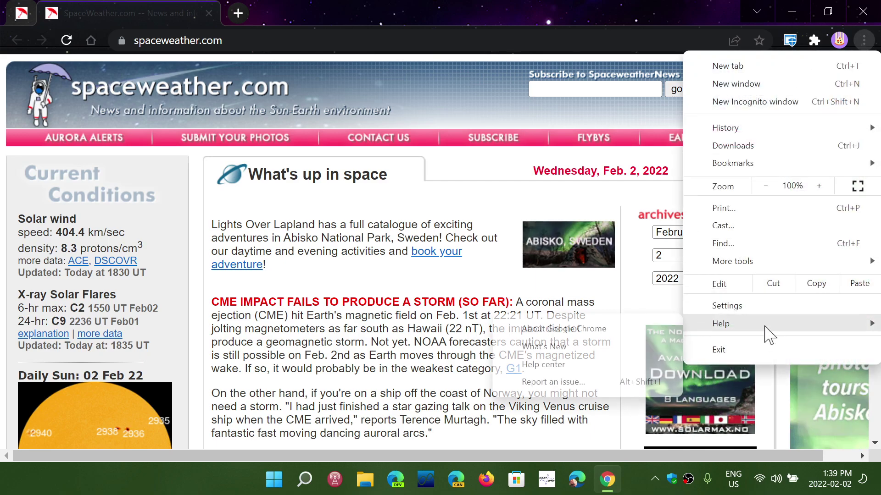
{"action": "left_click", "coordinate": [563, 329]}
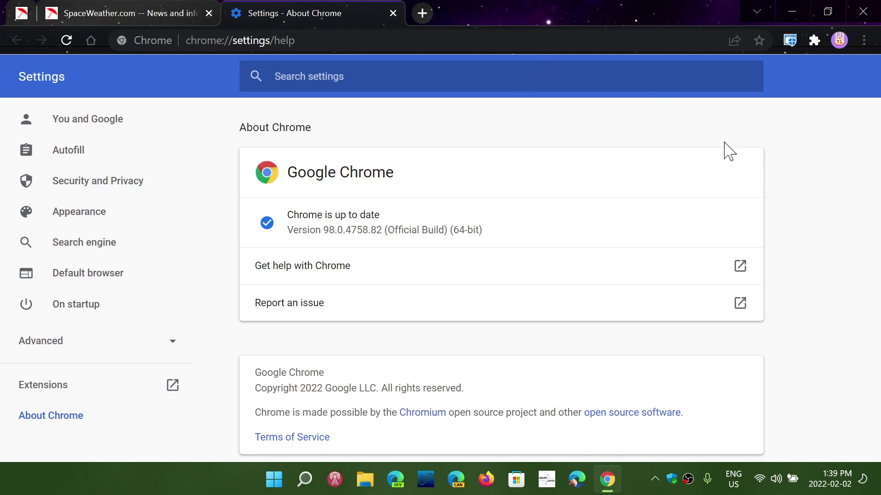
Close the About Chrome tab and open the share menu for spaceweather.com
{"action": "left_click", "coordinate": [393, 13]}
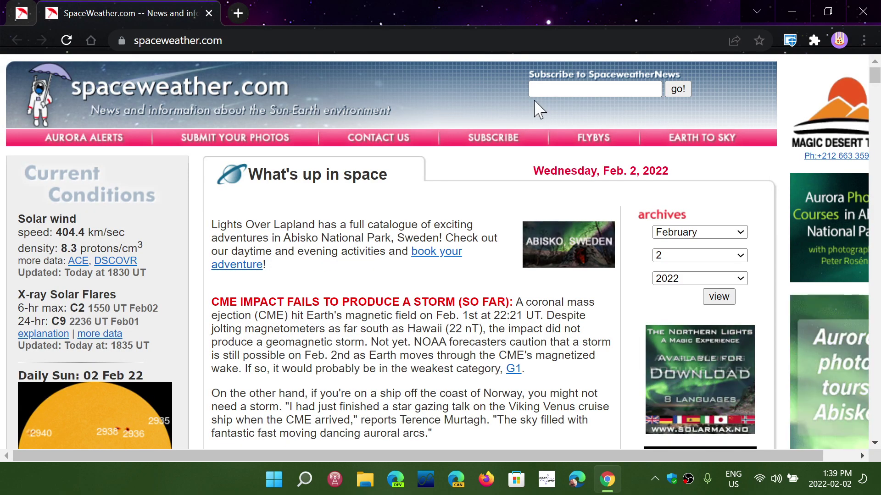
{"action": "left_click", "coordinate": [735, 40]}
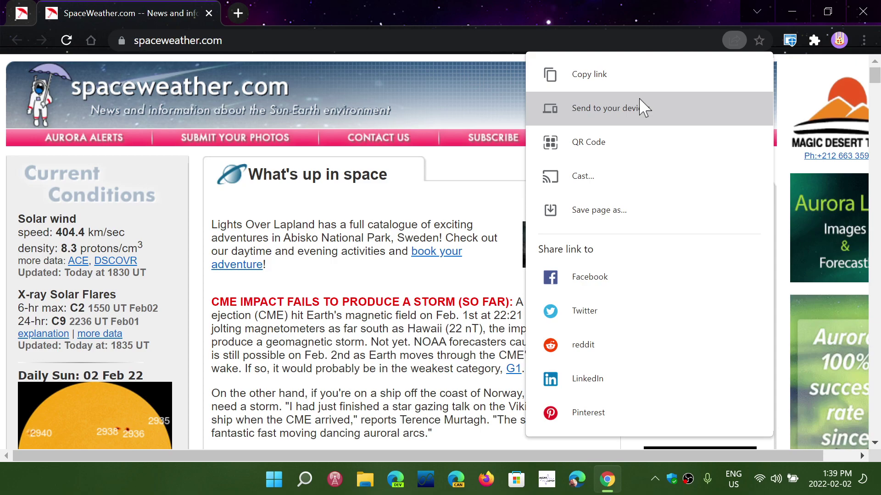
Dismiss the share menu by clicking the empty title bar
{"action": "left_click", "coordinate": [576, 13]}
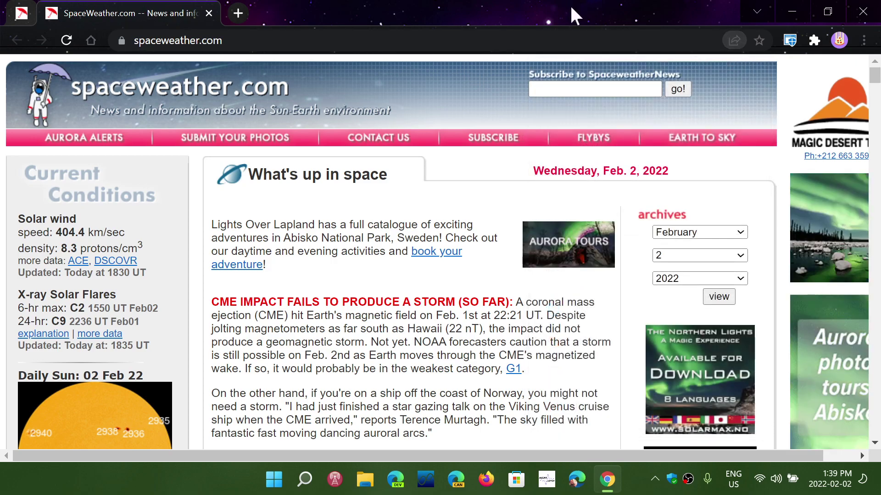